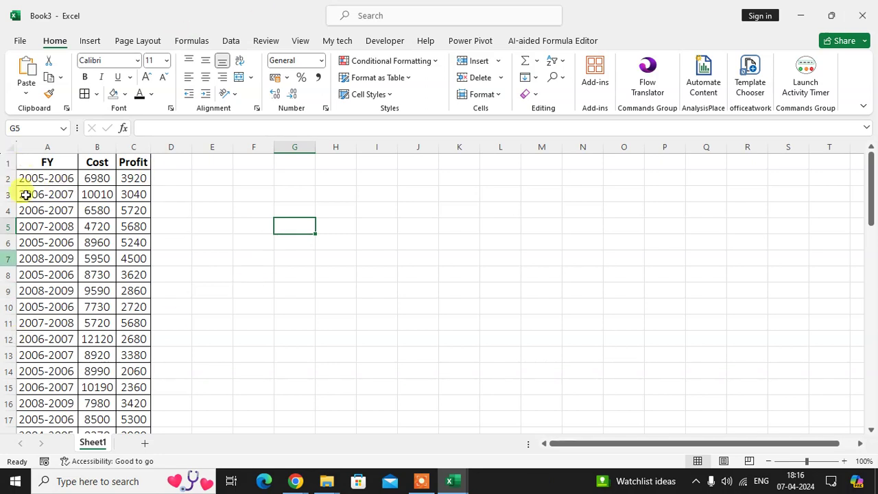
- Select the range A1:C42 starting from the FY header, then scroll back to the top
click(25, 167)
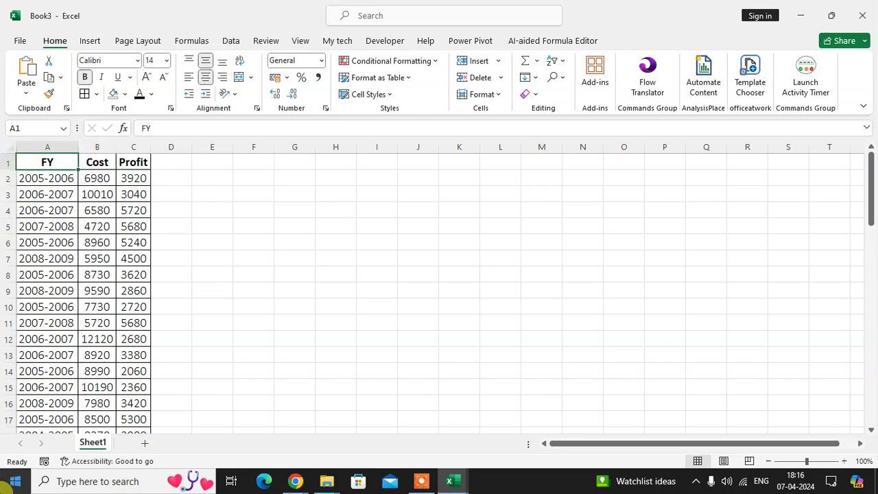
key(ctrl+shift+Right)
key(ctrl+shift+Down)
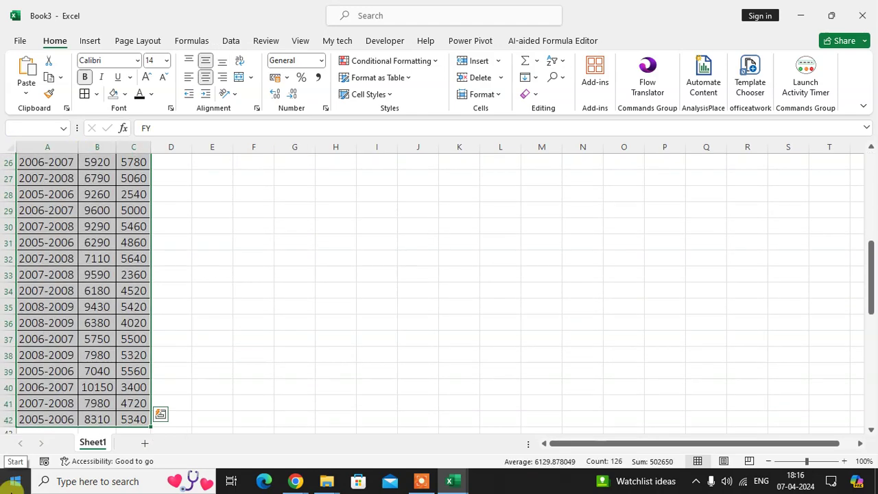
scroll(249, 249, up, 8)
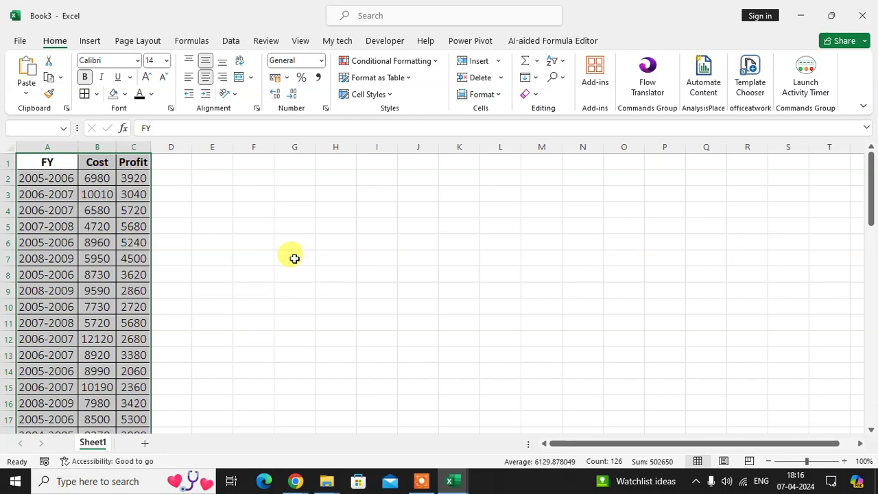
- Insert a Stacked Line chart of the selected FY, Cost and Profit data
click(97, 45)
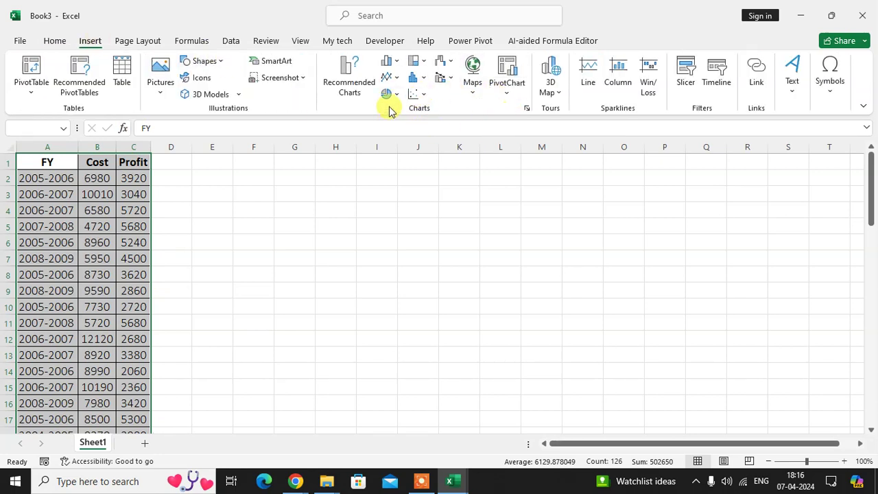
click(391, 77)
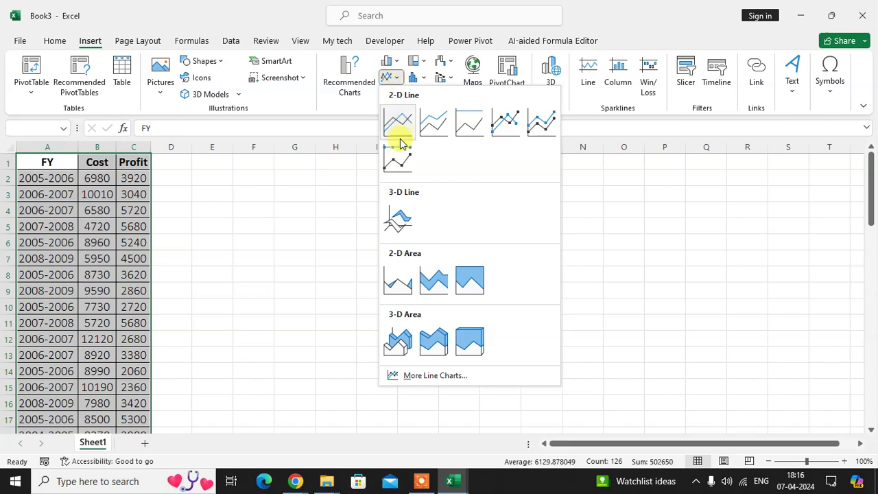
click(437, 124)
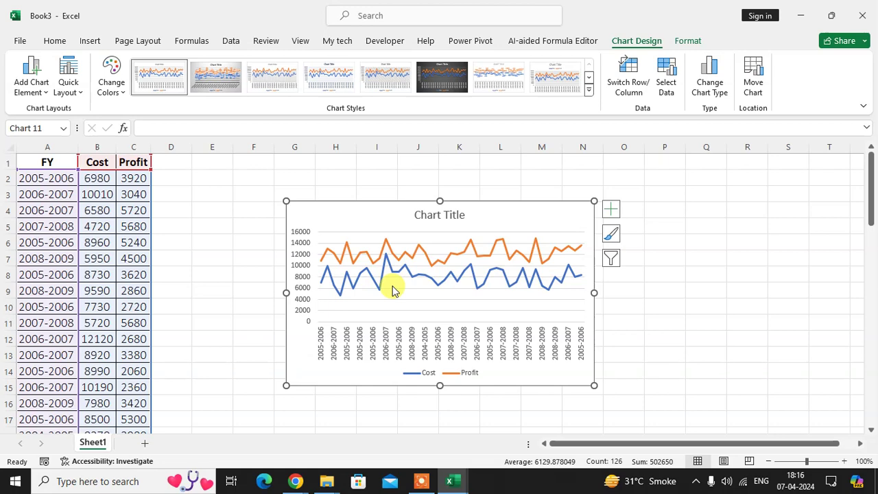
- Drag the chart larger toward the lower right and leave its axis titles turned off
drag(594, 385, 676, 409)
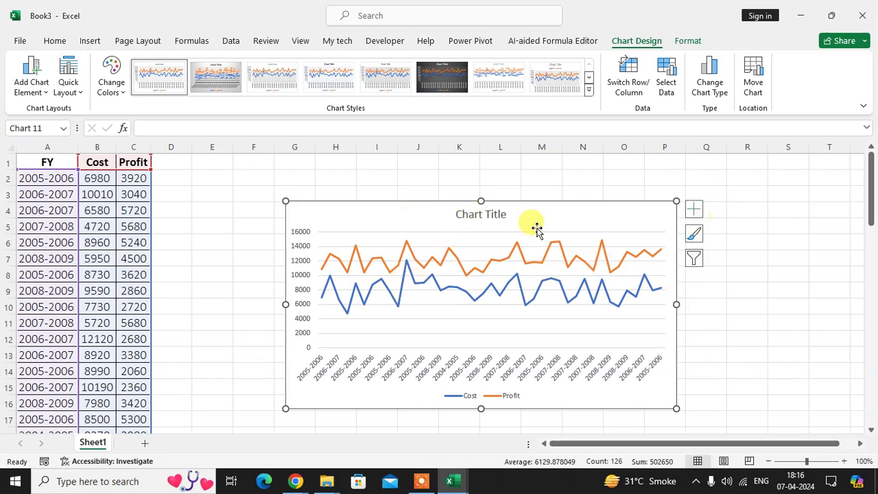
click(695, 209)
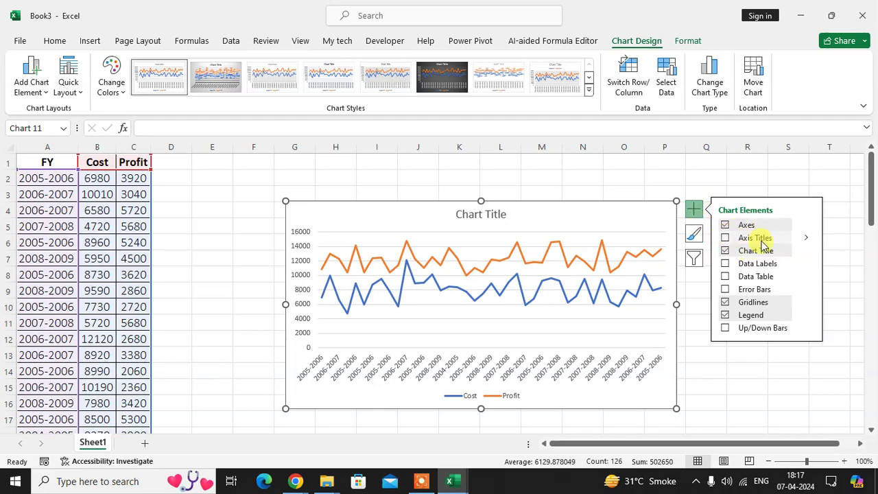
click(754, 237)
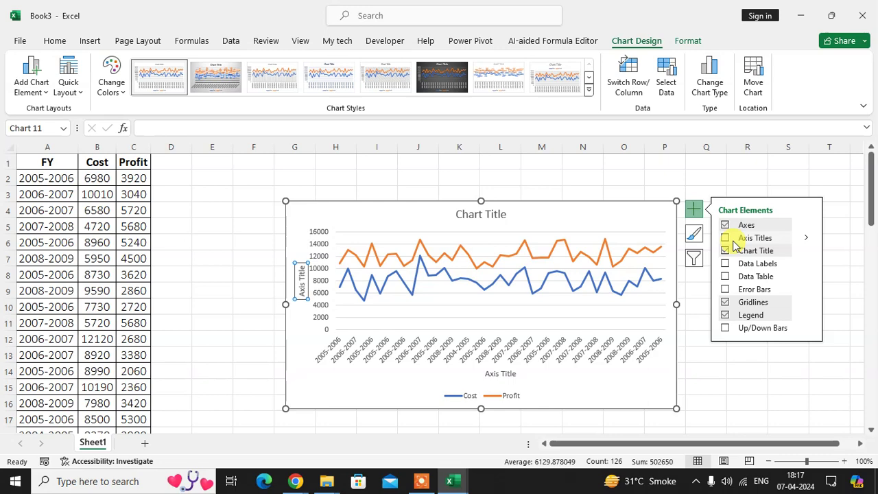
click(734, 244)
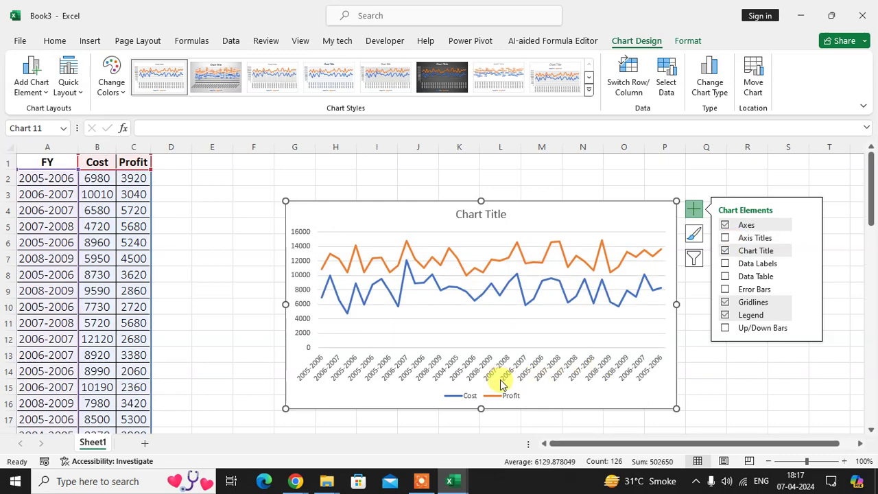
click(757, 241)
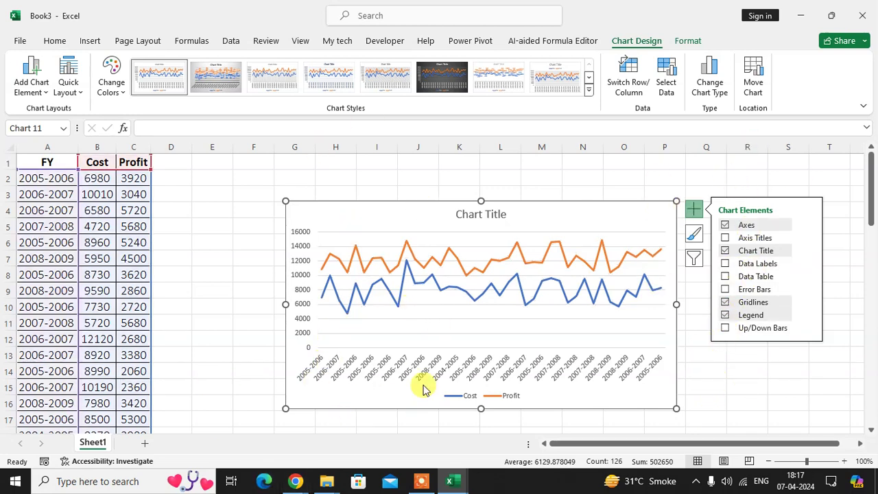
click(786, 389)
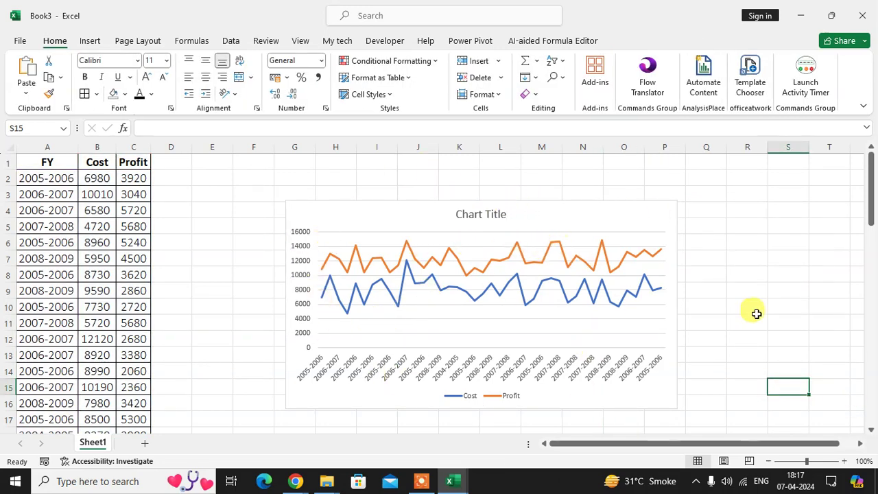
- Remove the Cost series in Select Data, leaving only Profit plotted
right_click(445, 237)
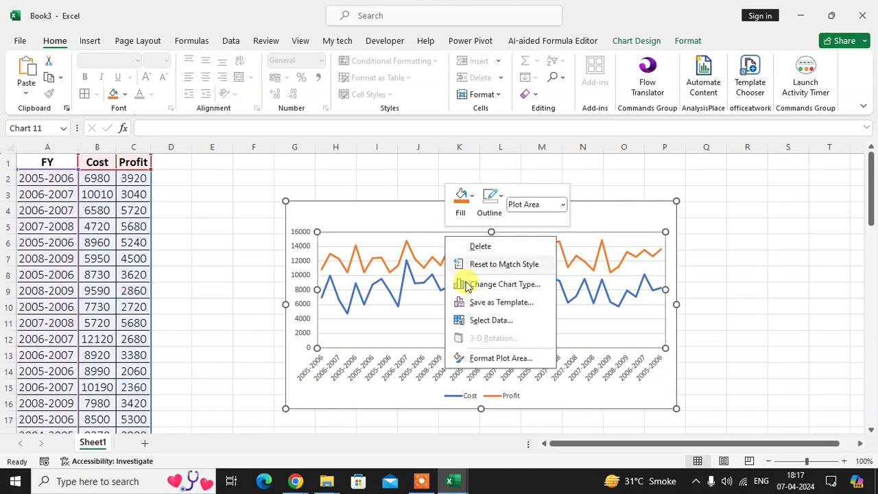
click(494, 320)
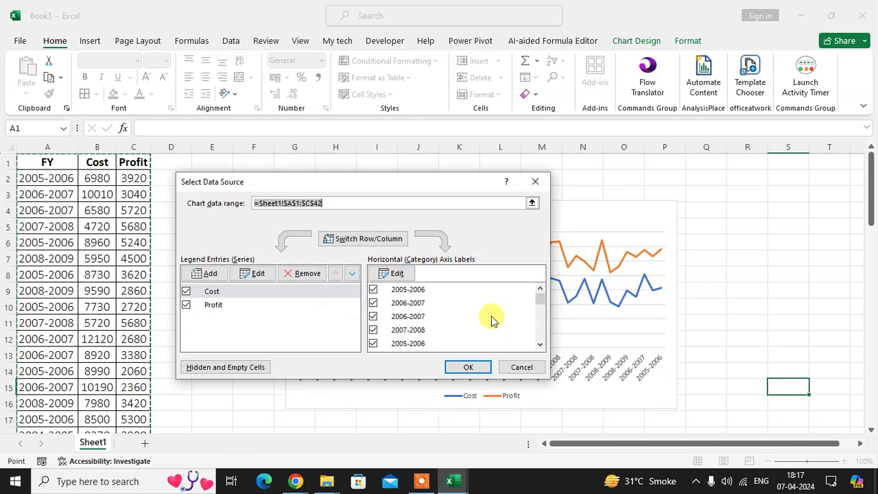
drag(325, 180, 414, 177)
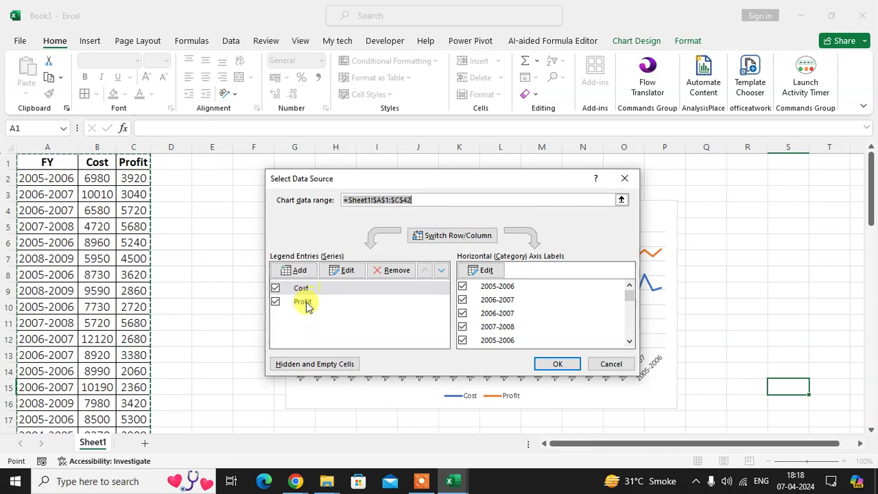
click(343, 292)
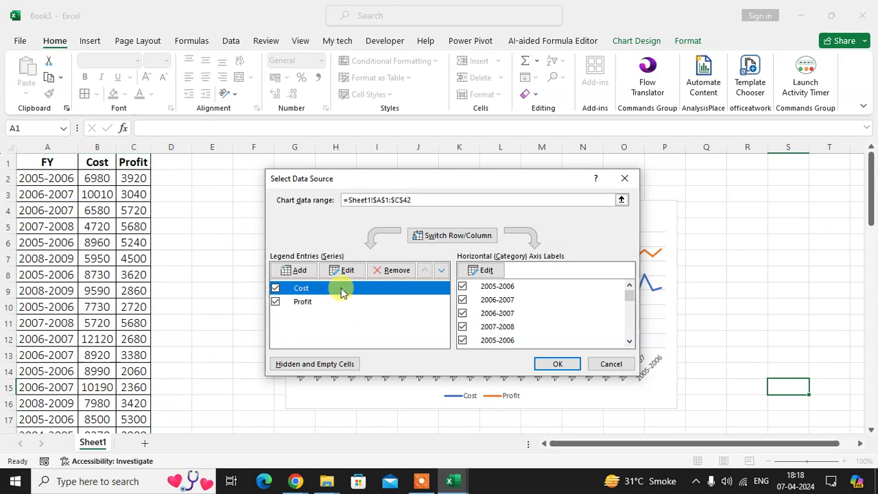
click(394, 271)
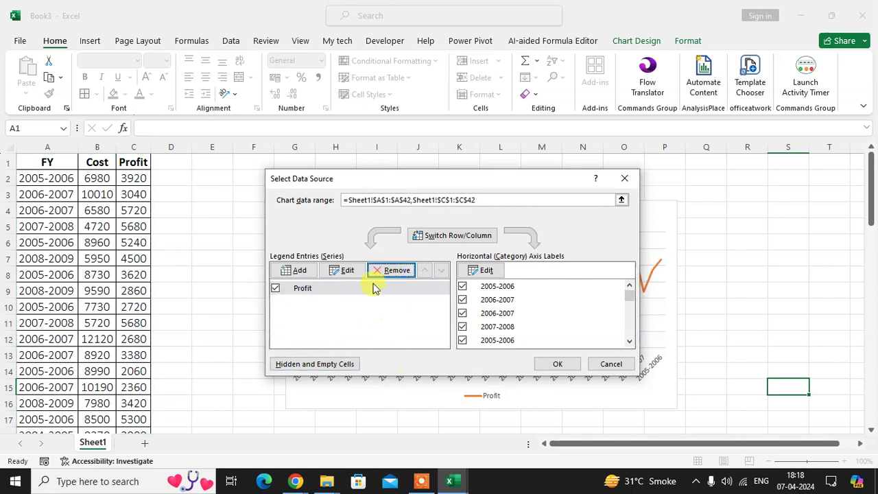
drag(557, 184, 491, 153)
click(509, 330)
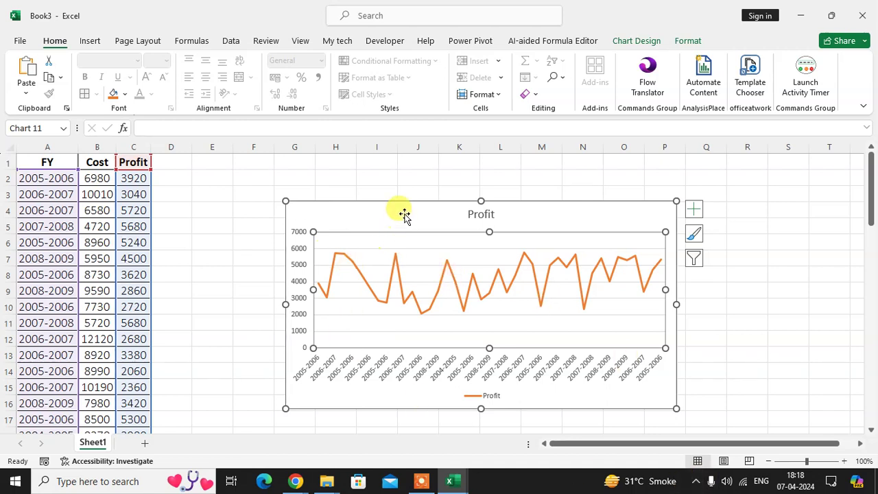
- Move the chart up-left and add a Cost series with values from B2:B42
drag(402, 212, 340, 190)
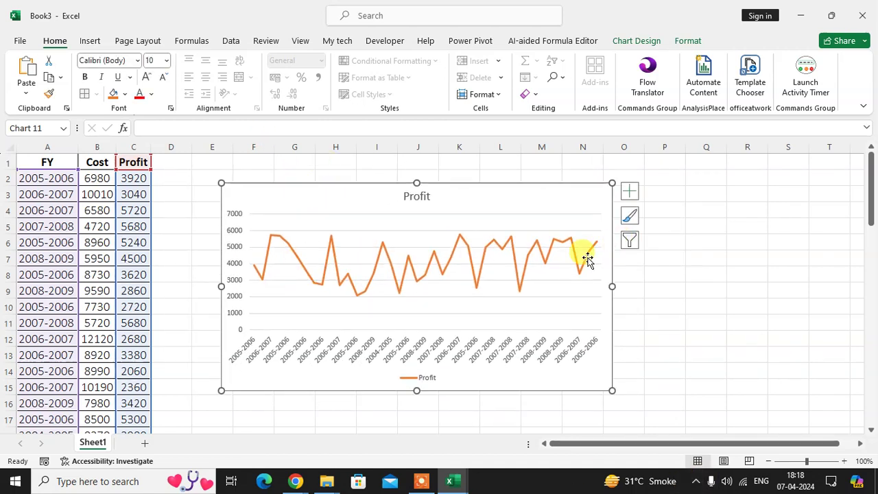
right_click(395, 224)
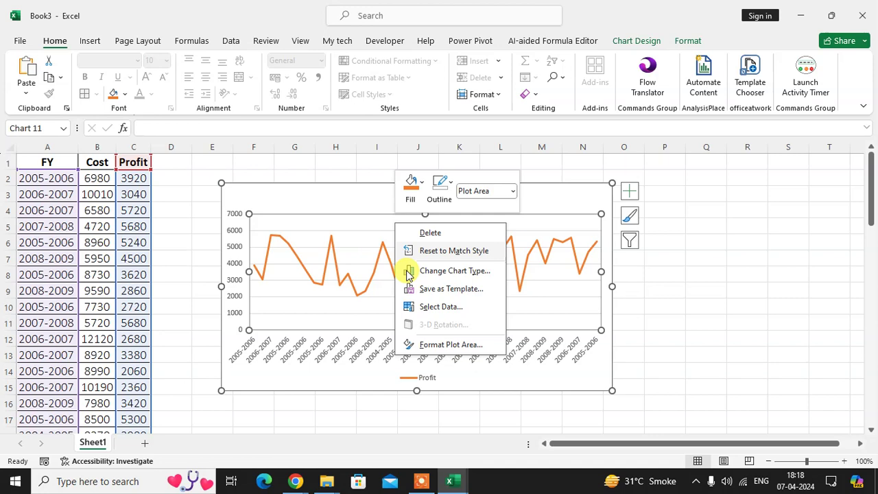
click(439, 306)
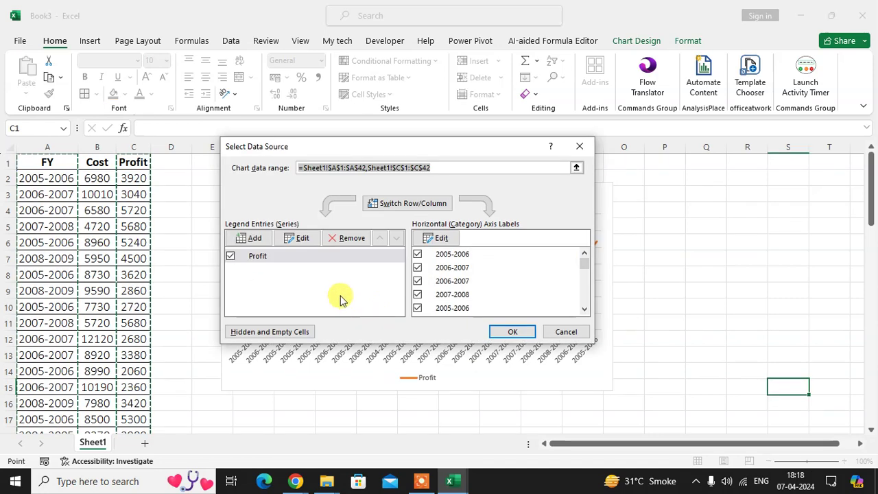
click(248, 240)
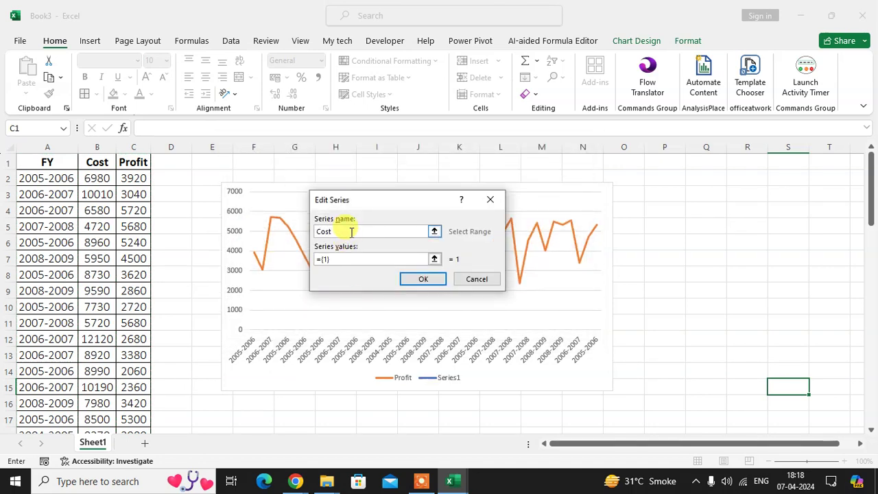
key(Tab)
click(434, 258)
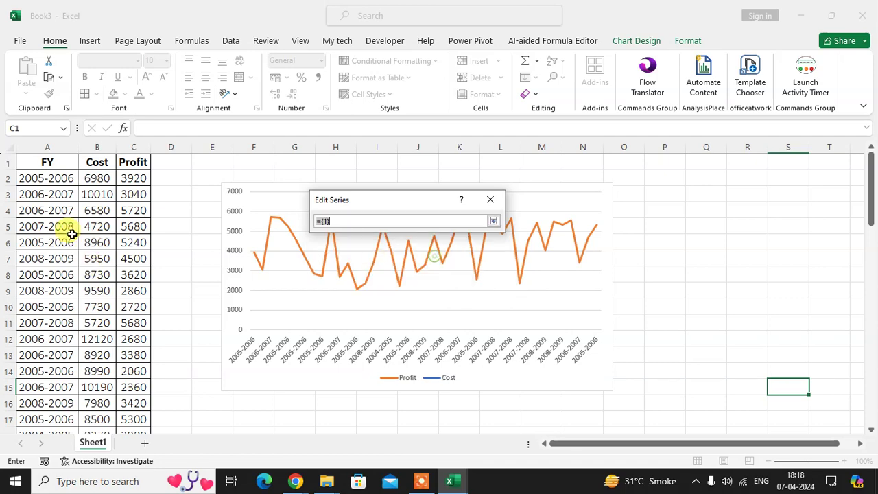
click(97, 178)
key(ctrl+shift+Down)
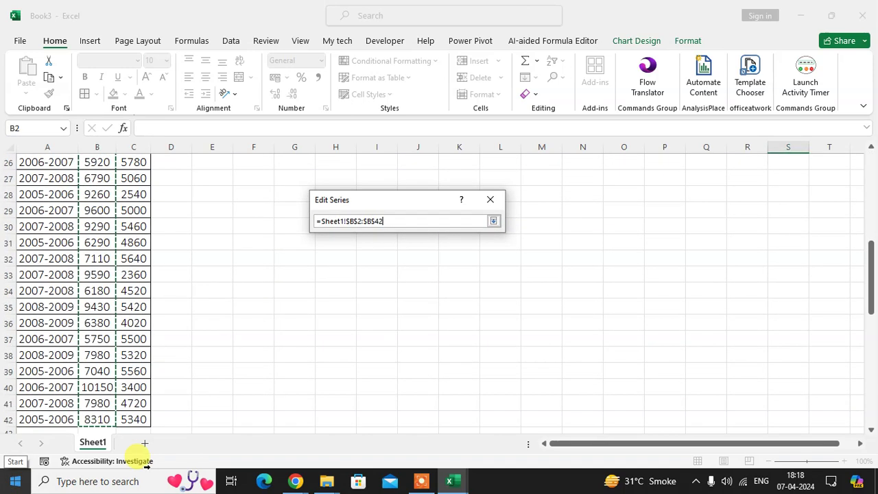
click(493, 220)
click(426, 278)
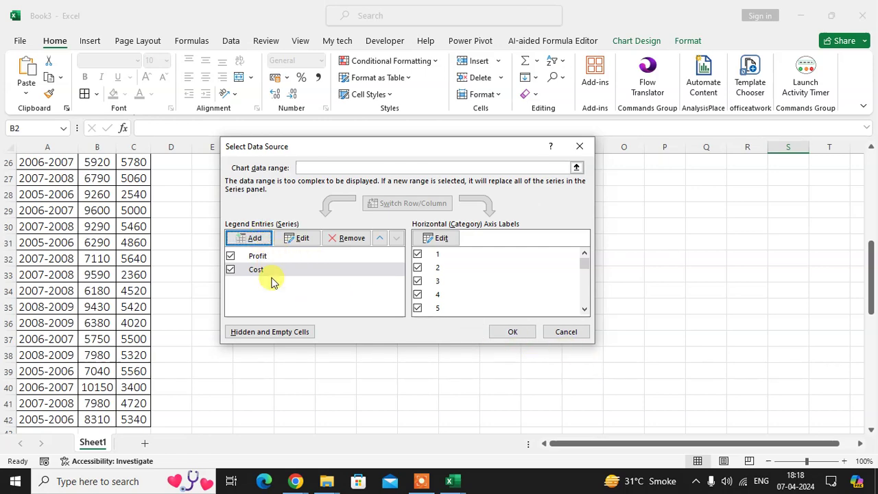
click(511, 330)
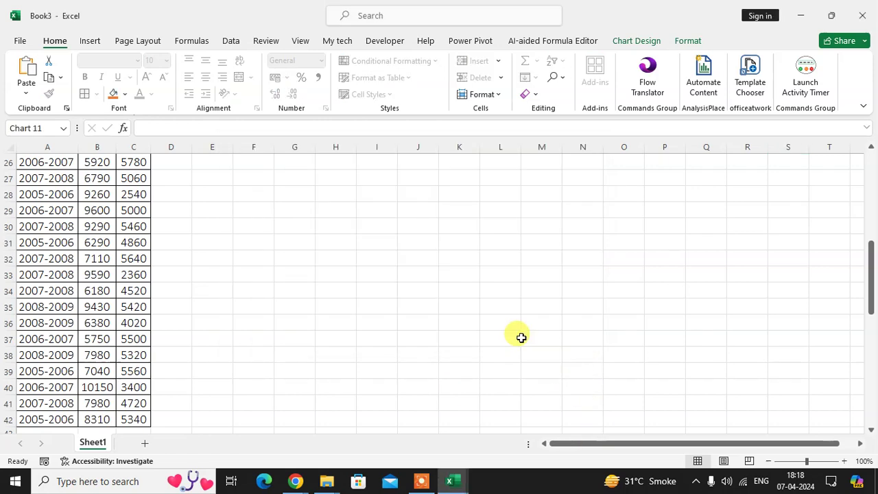